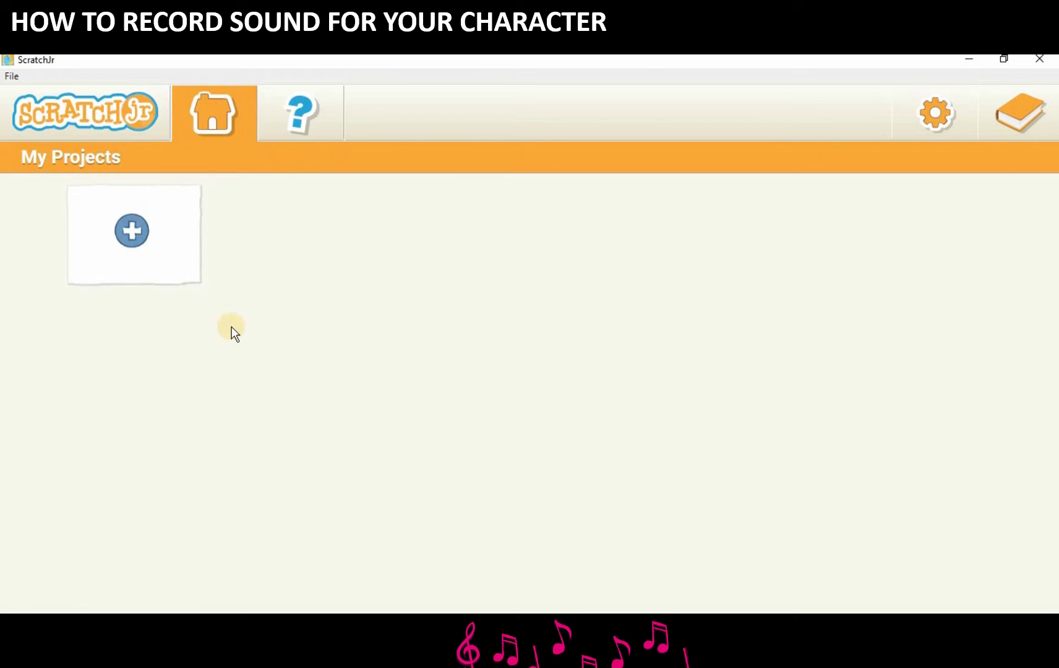
# Step: Create a new project and bring up the delete option on the default character
pyautogui.click(127, 227)
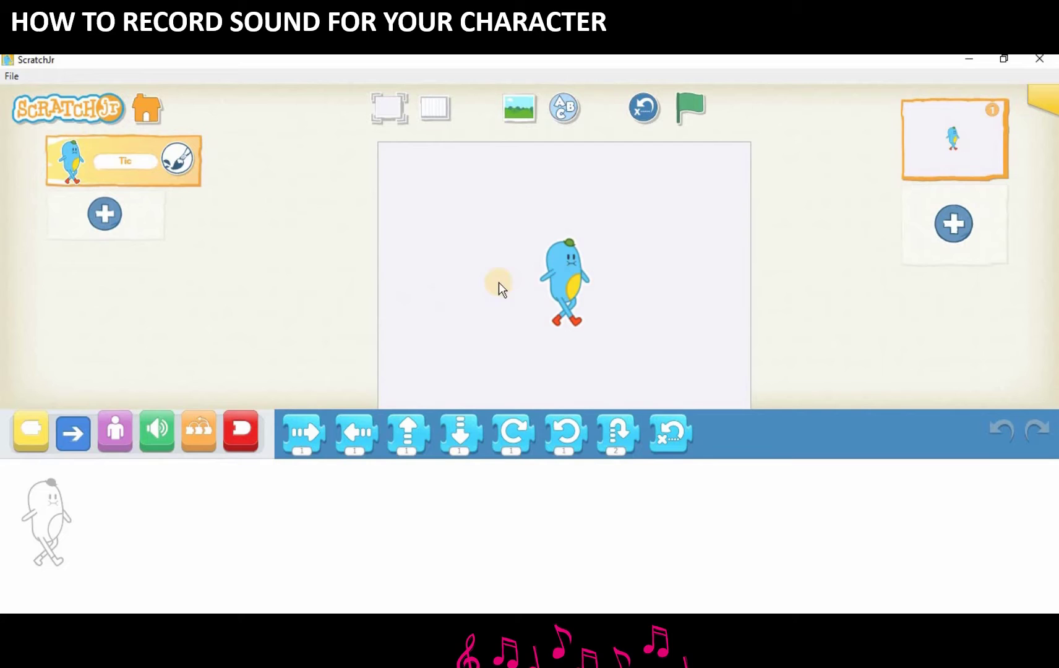
pyautogui.click(564, 262)
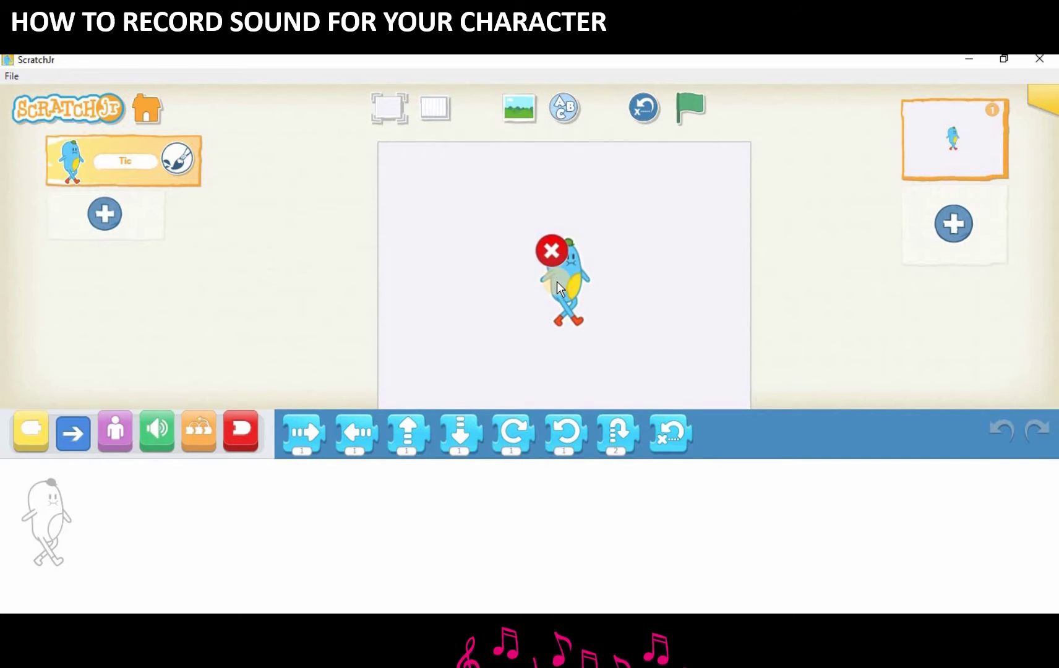
# Step: Delete the default character and add the Pilot airplane from the character library
pyautogui.click(555, 248)
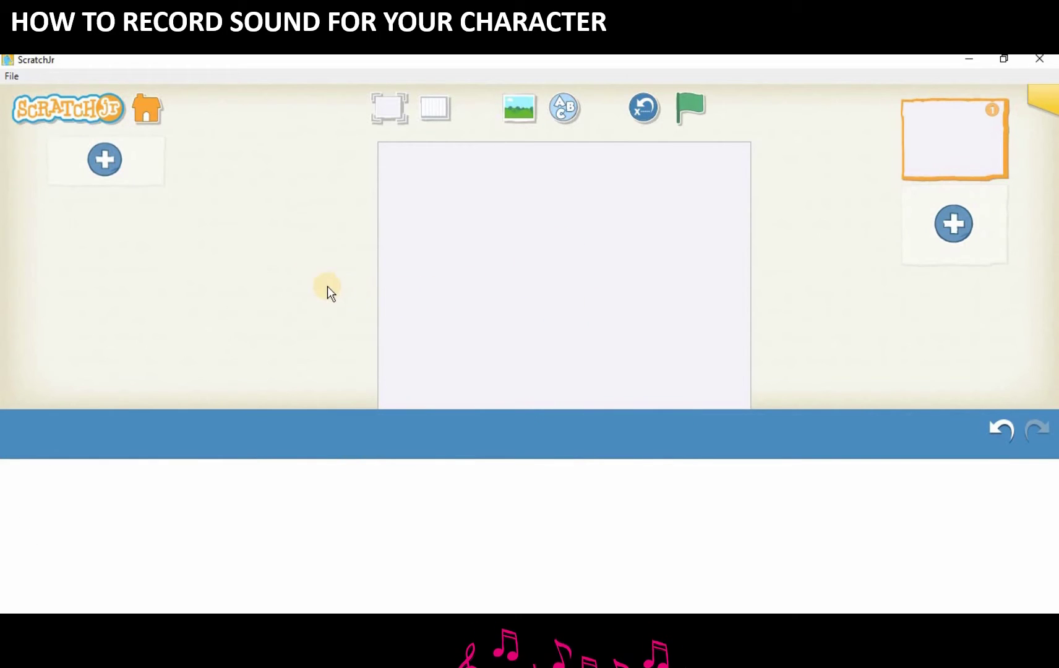
pyautogui.click(108, 158)
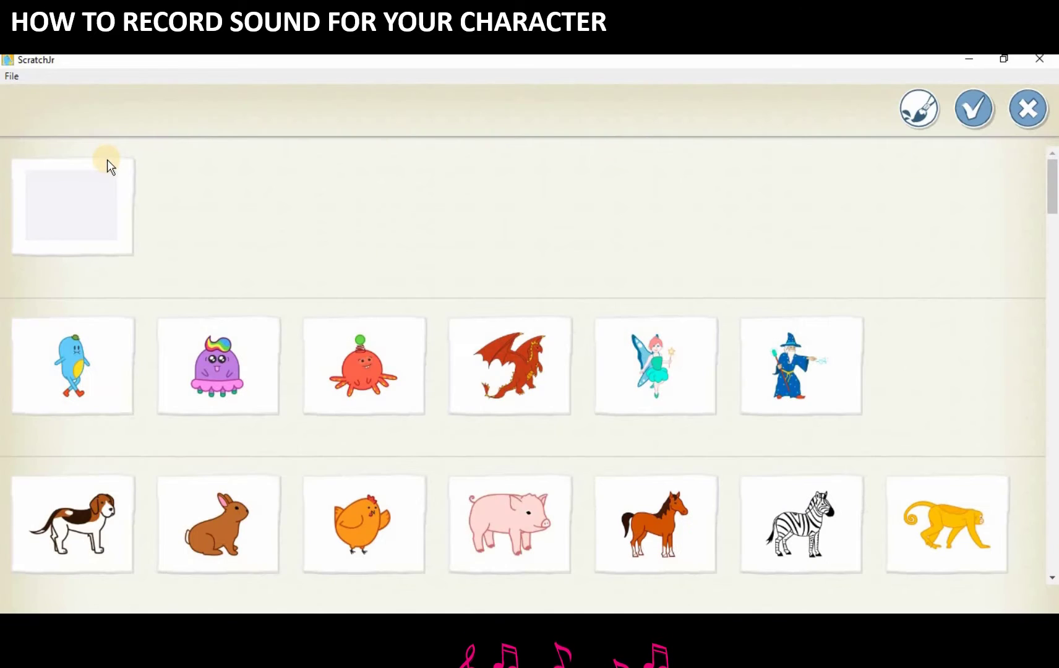
pyautogui.click(1053, 577)
pyautogui.moveTo(1052, 583); pyautogui.dragTo(1052, 582)
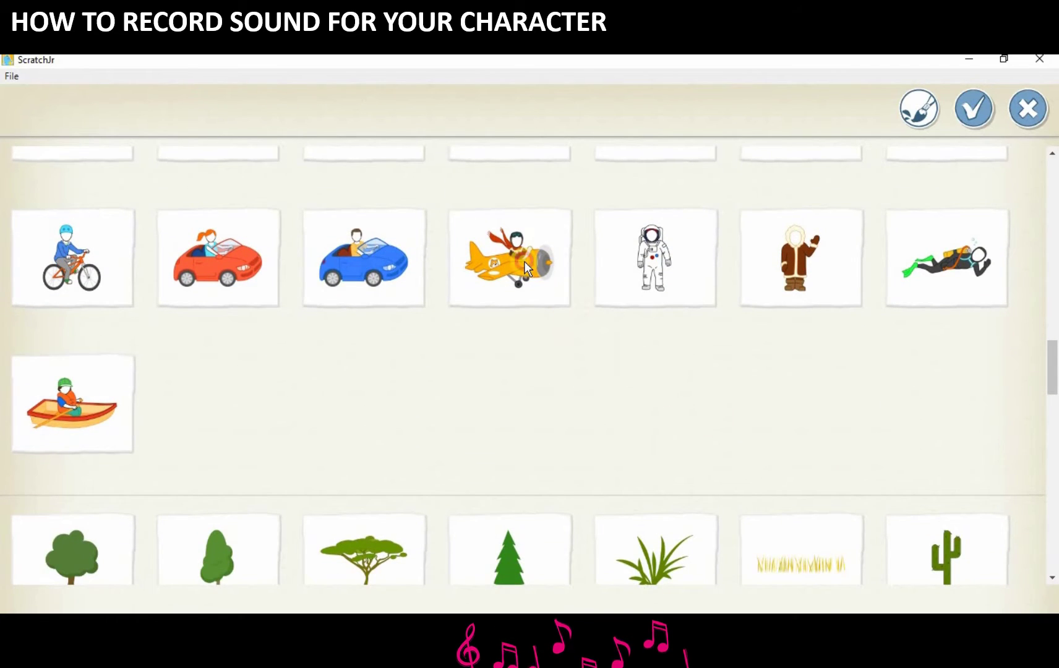
pyautogui.click(524, 261)
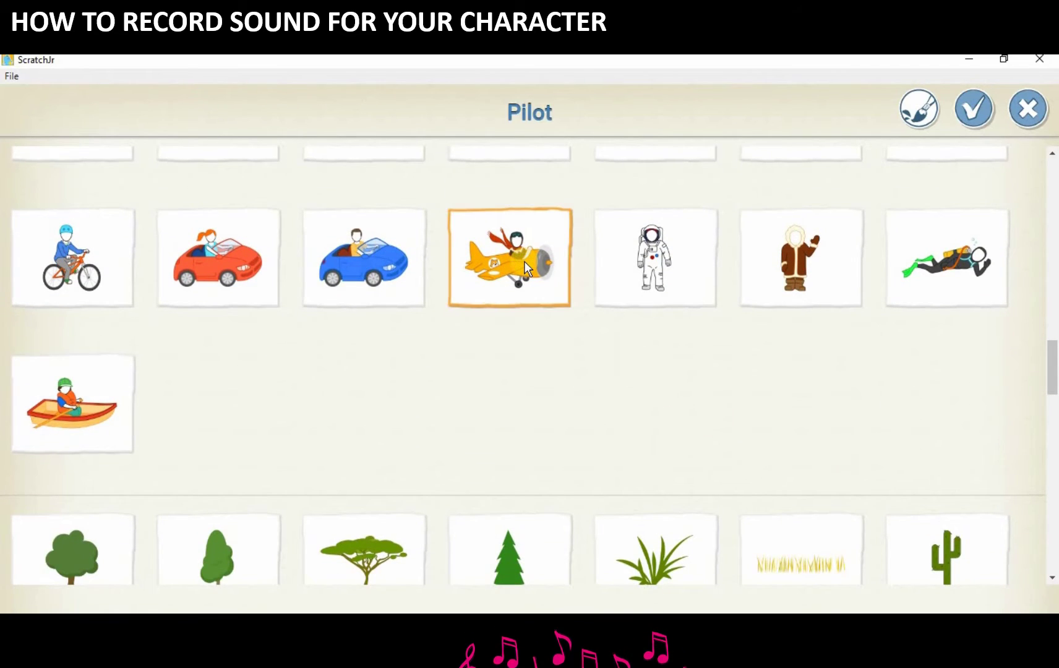
pyautogui.click(963, 114)
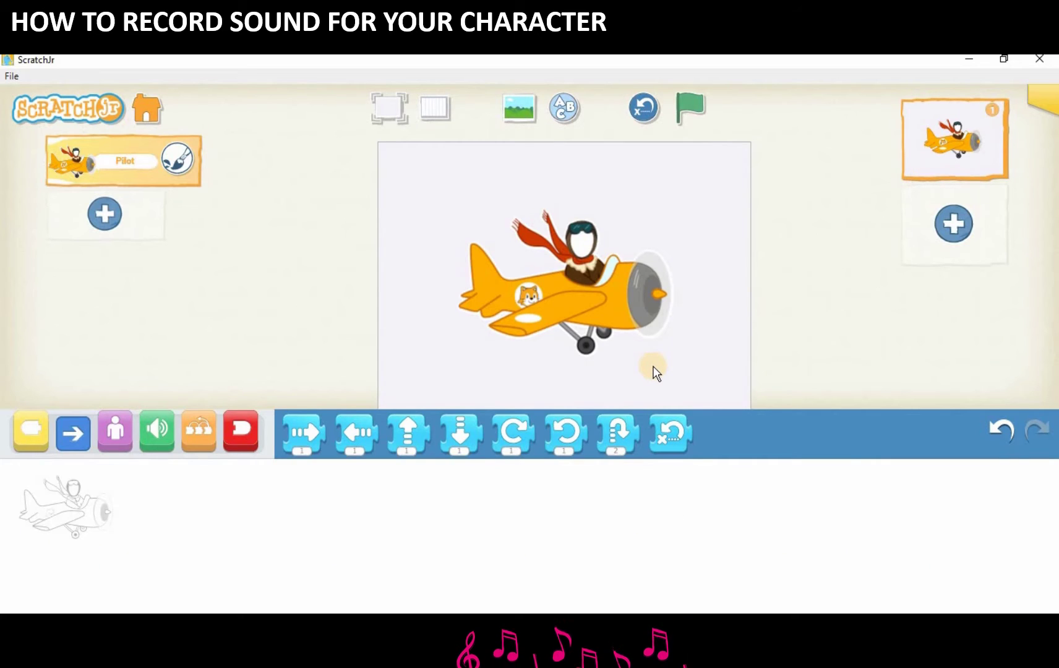
# Step: Shrink the Pilot plane twice with a Looks Shrink block, then remove the block
pyautogui.click(115, 430)
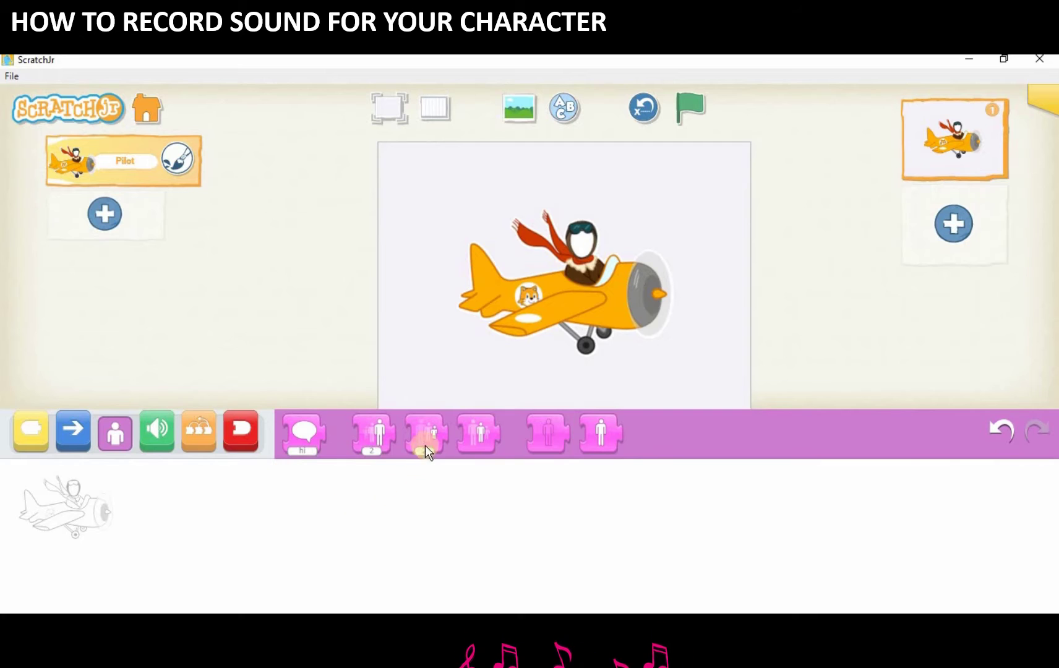
pyautogui.moveTo(431, 428); pyautogui.dragTo(504, 523)
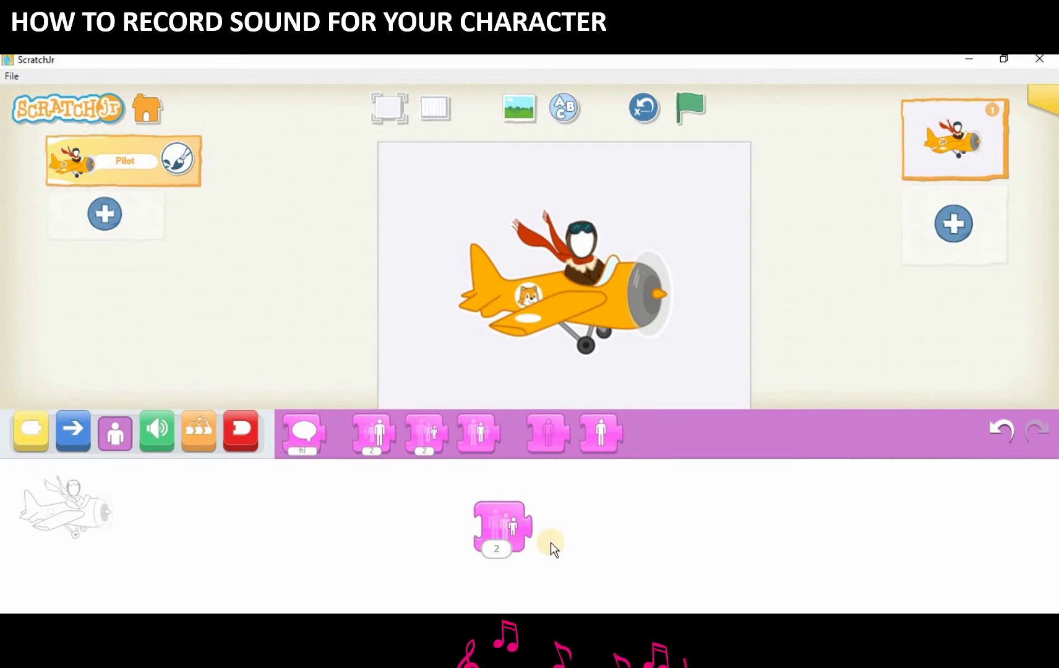
pyautogui.click(514, 523)
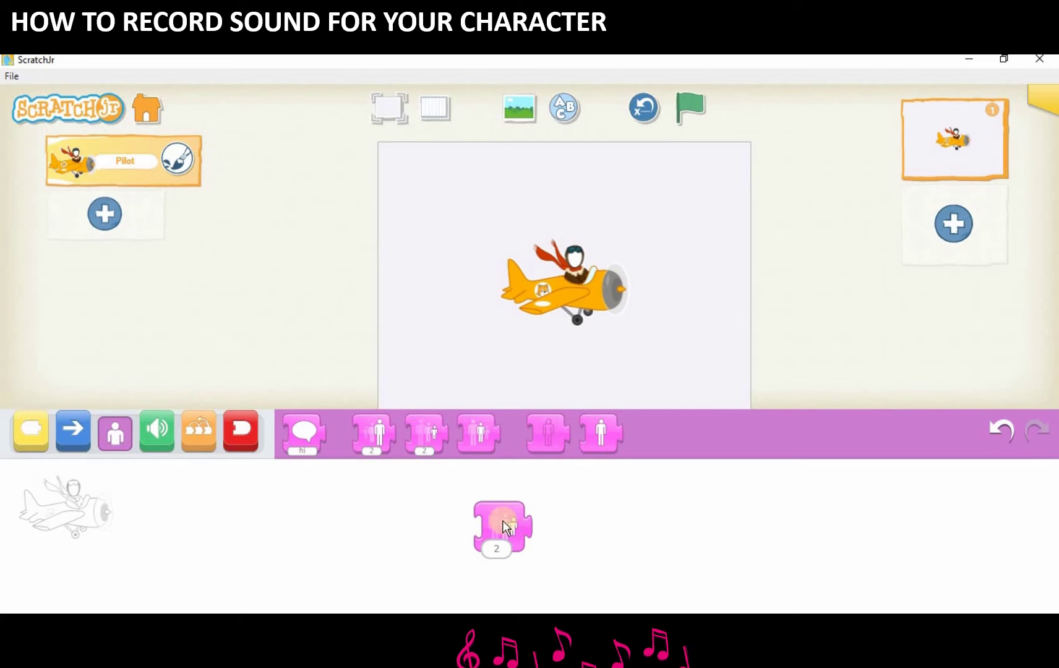
pyautogui.moveTo(502, 521); pyautogui.dragTo(505, 489)
pyautogui.moveTo(505, 440); pyautogui.dragTo(507, 414)
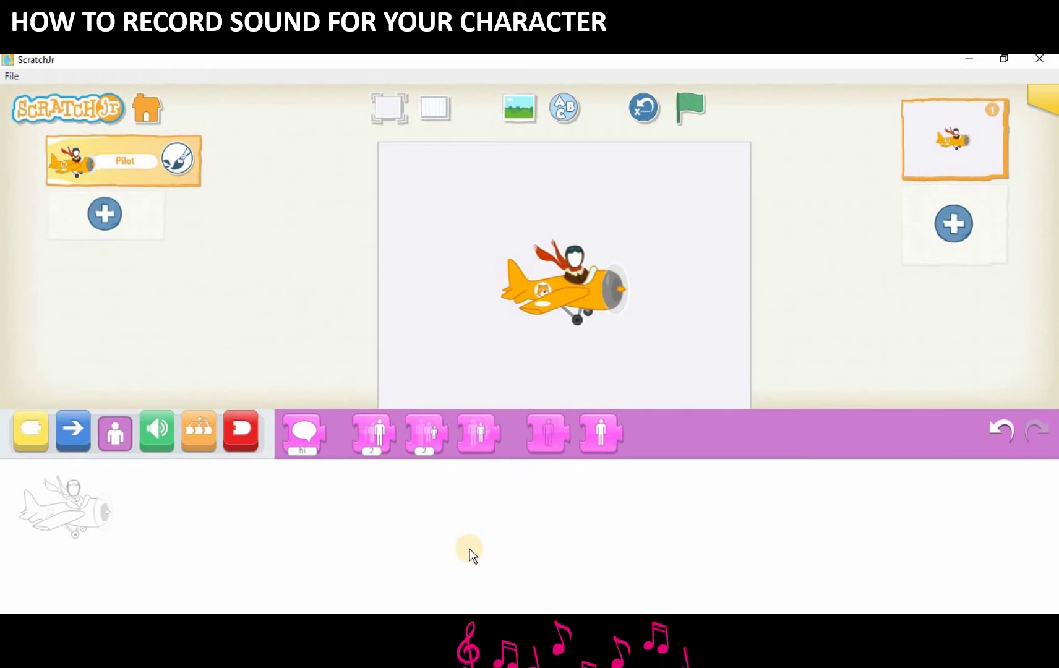
# Step: Build the script Start on Green Flag, Move Right, Repeat Forever for the plane
pyautogui.click(30, 425)
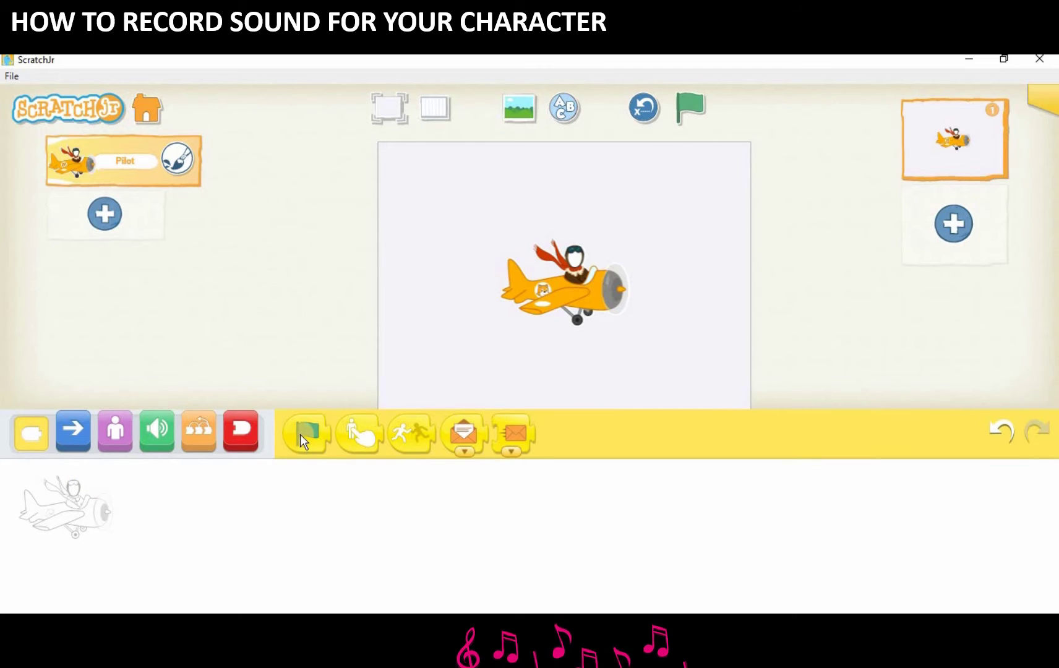
pyautogui.moveTo(307, 433); pyautogui.dragTo(230, 535)
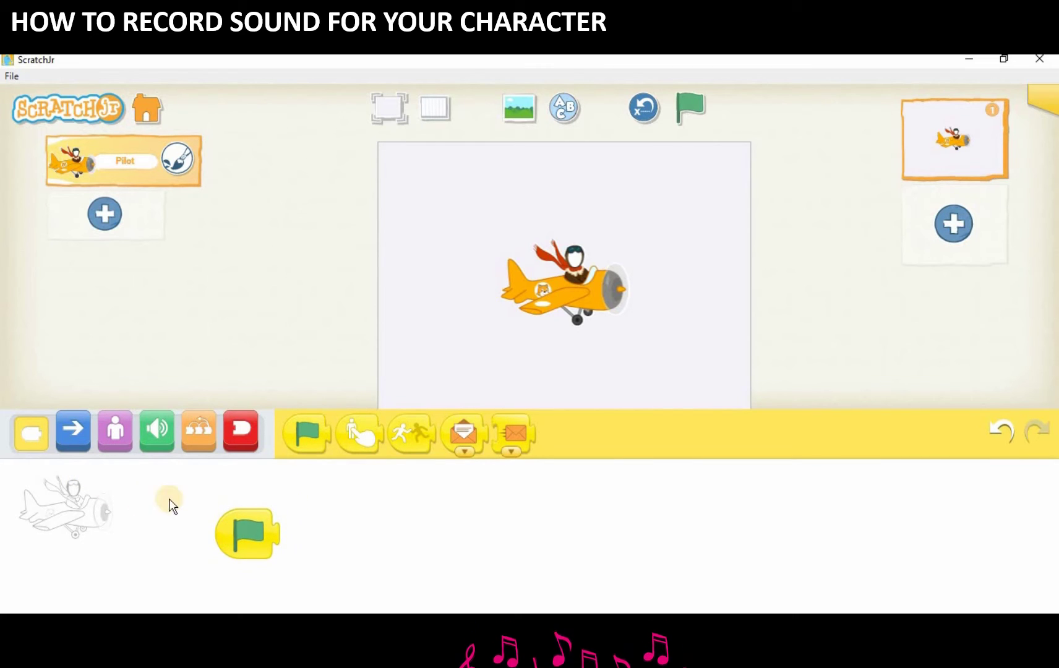
pyautogui.click(76, 434)
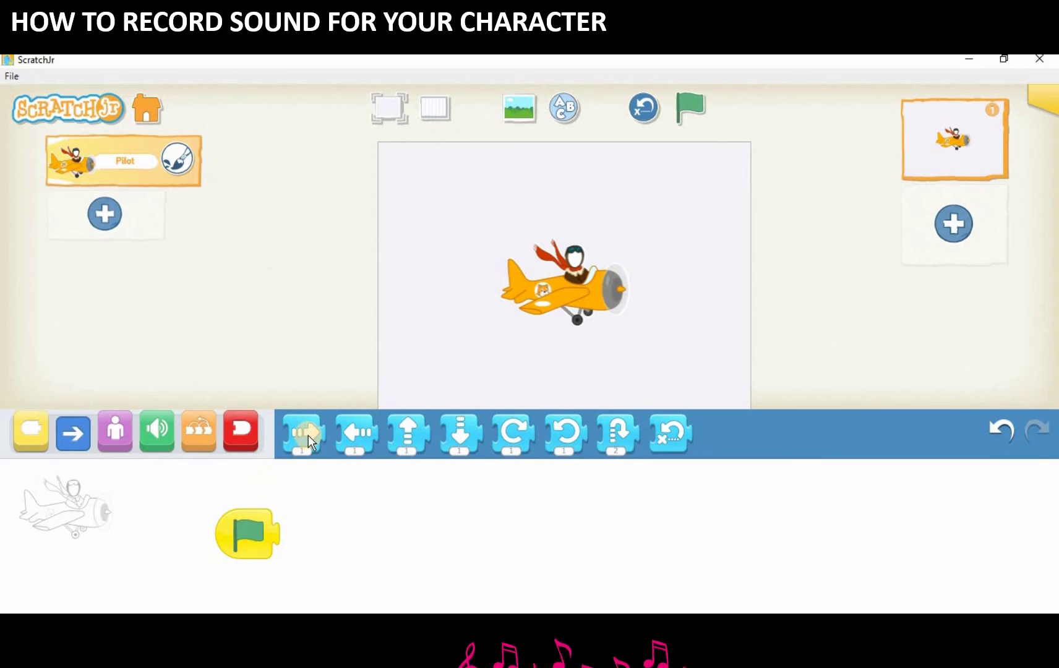
pyautogui.moveTo(306, 434); pyautogui.dragTo(299, 531)
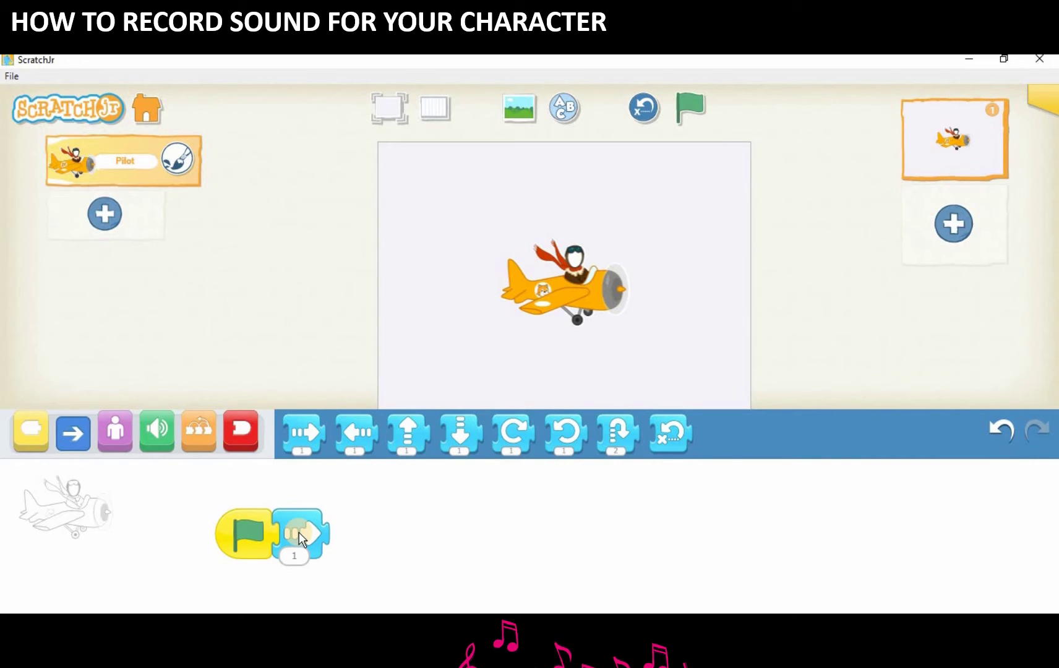
pyautogui.click(241, 431)
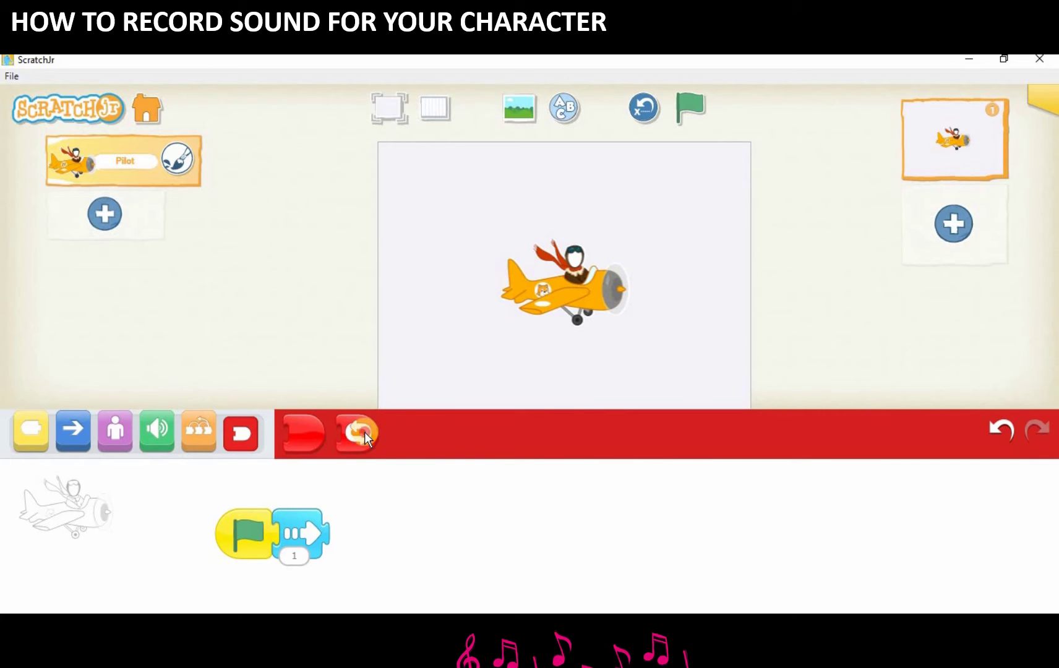
pyautogui.moveTo(357, 432); pyautogui.dragTo(350, 532)
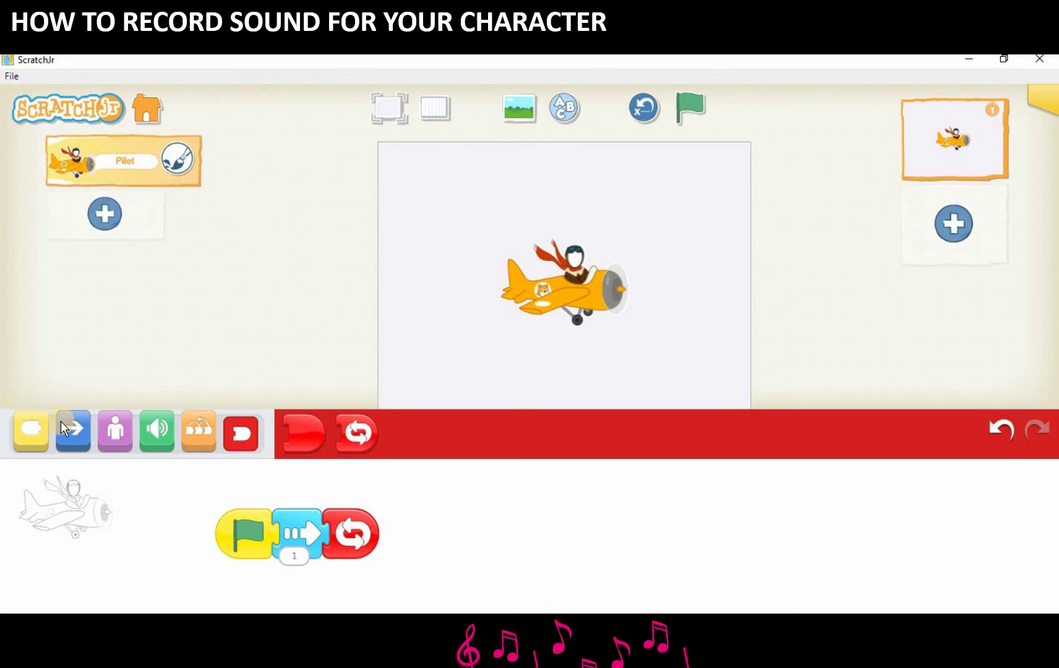
pyautogui.click(30, 431)
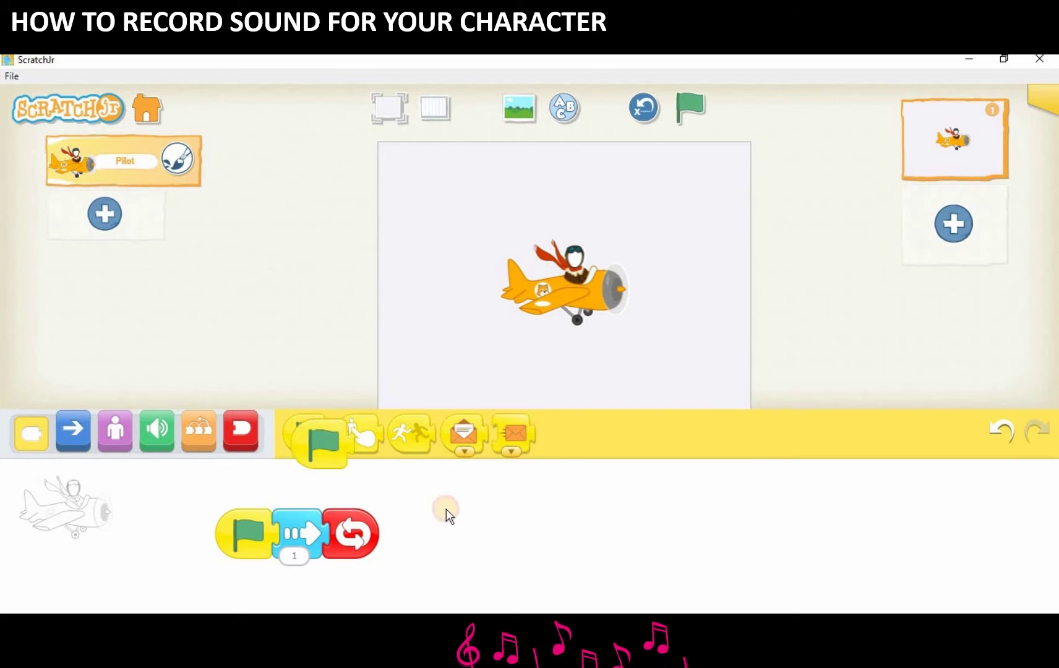
# Step: Add a second Start on Green Flag block followed directly by Repeat Forever
pyautogui.moveTo(304, 432); pyautogui.dragTo(485, 531)
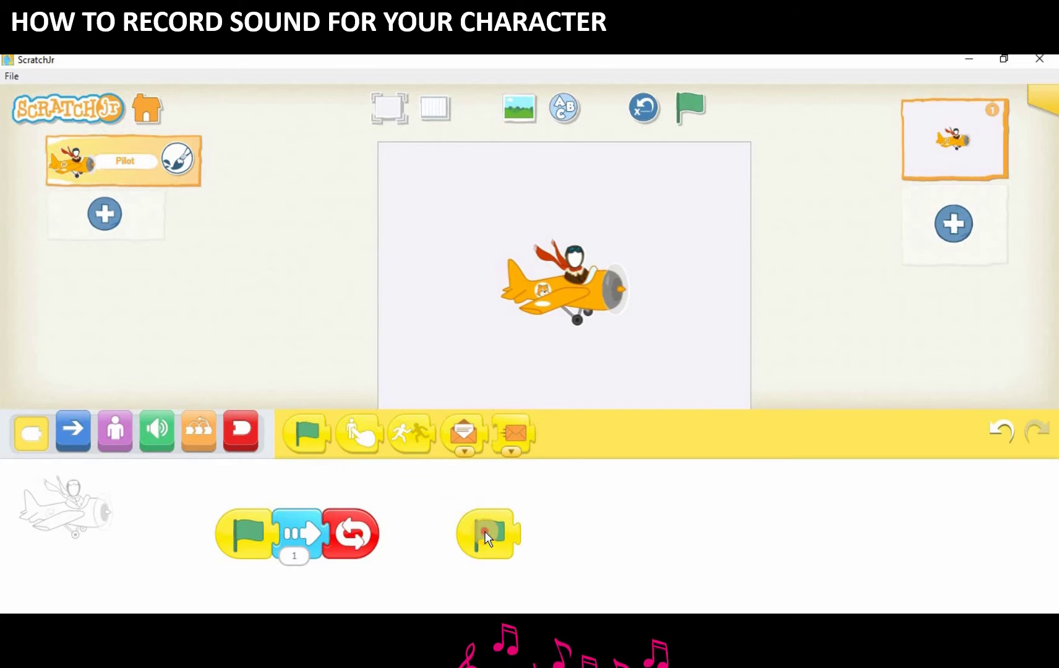
pyautogui.click(240, 430)
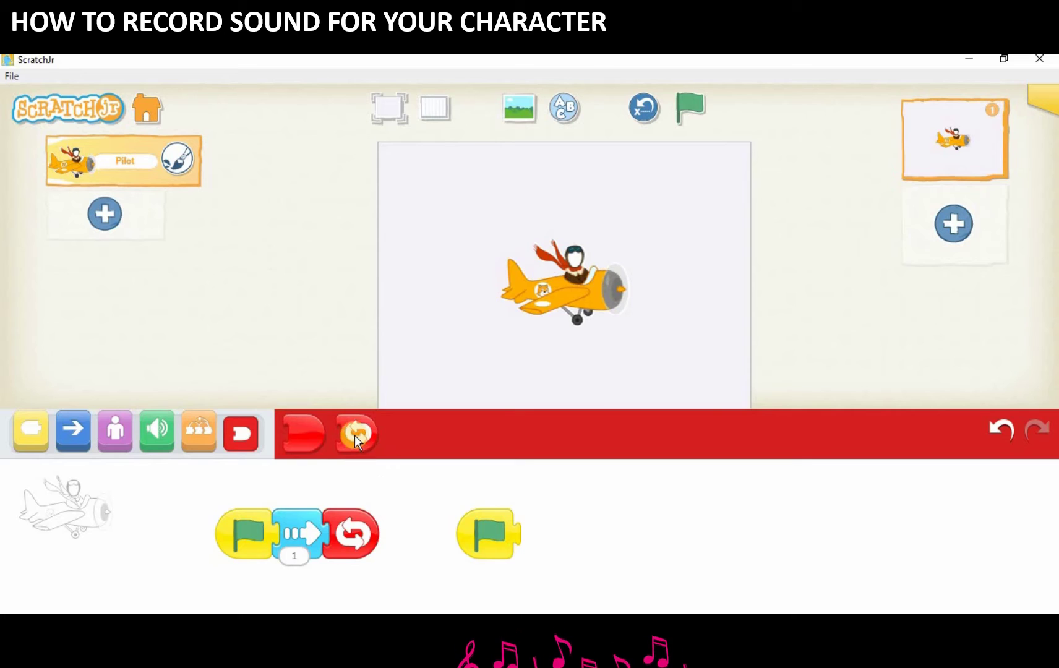
pyautogui.moveTo(356, 433); pyautogui.dragTo(542, 538)
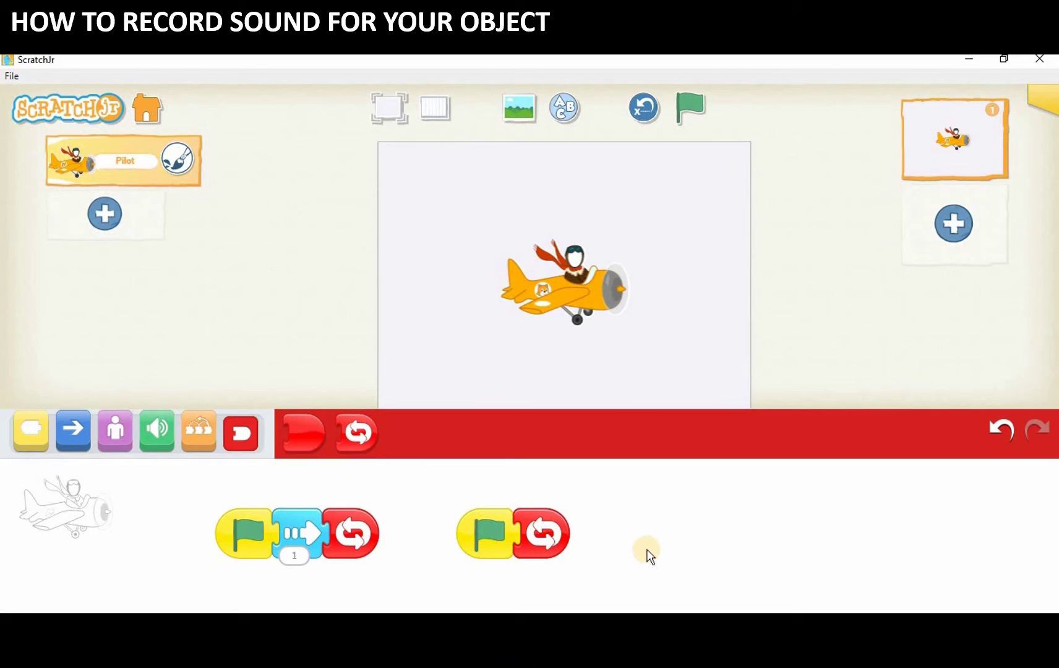
# Step: Open the microphone record-sound dialog from the Sound blocks
pyautogui.click(156, 431)
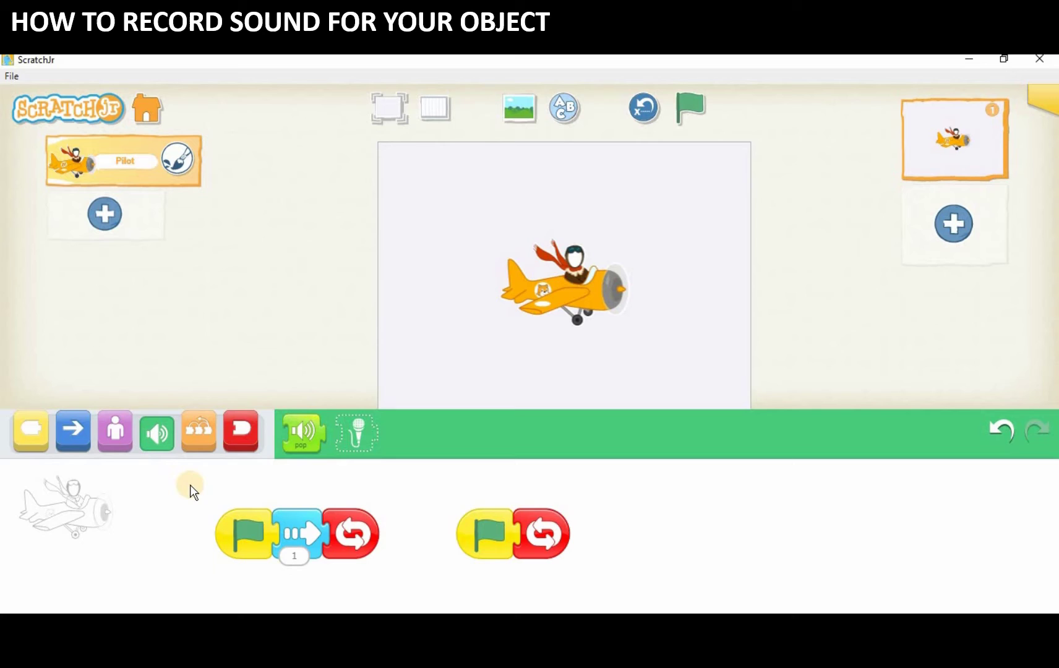
pyautogui.click(355, 433)
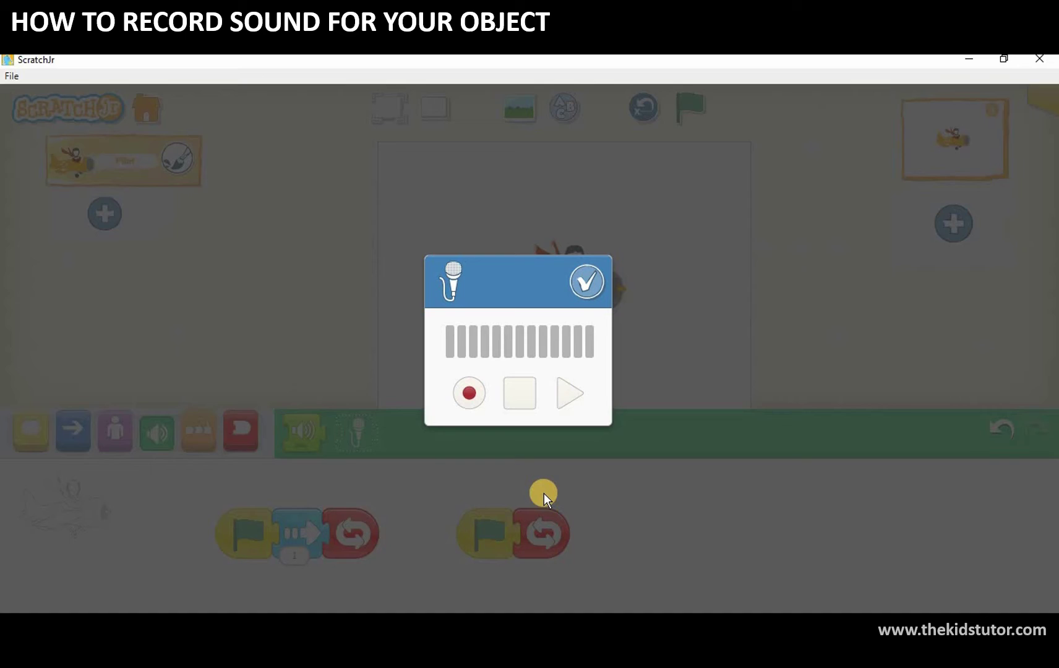
# Step: Record a sound, stop the recording, and play it back in the recorder
pyautogui.click(469, 395)
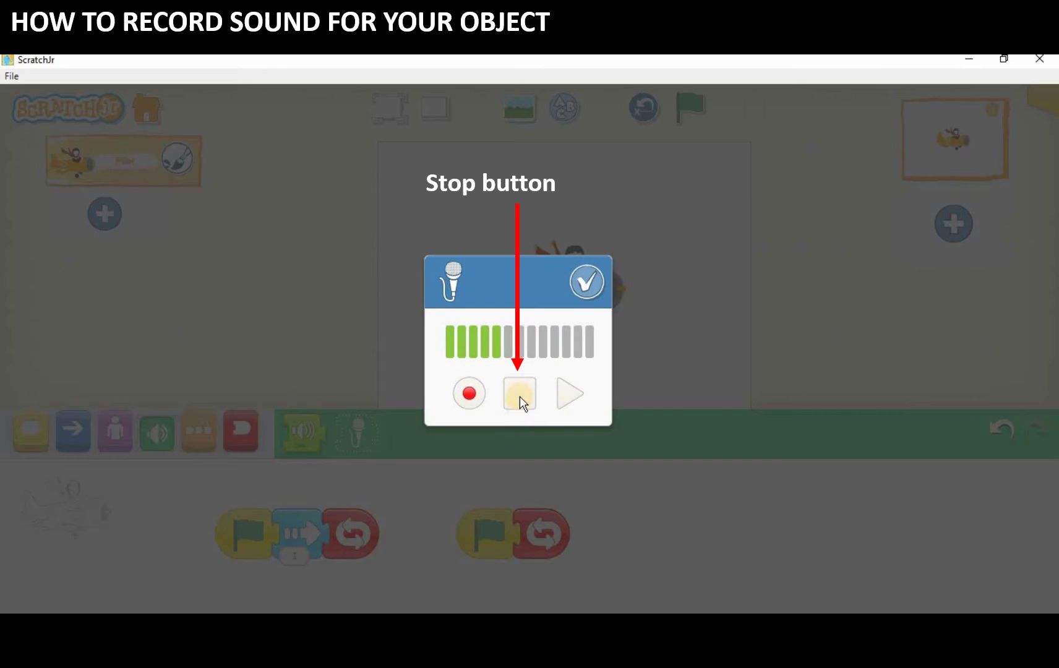
pyautogui.click(519, 394)
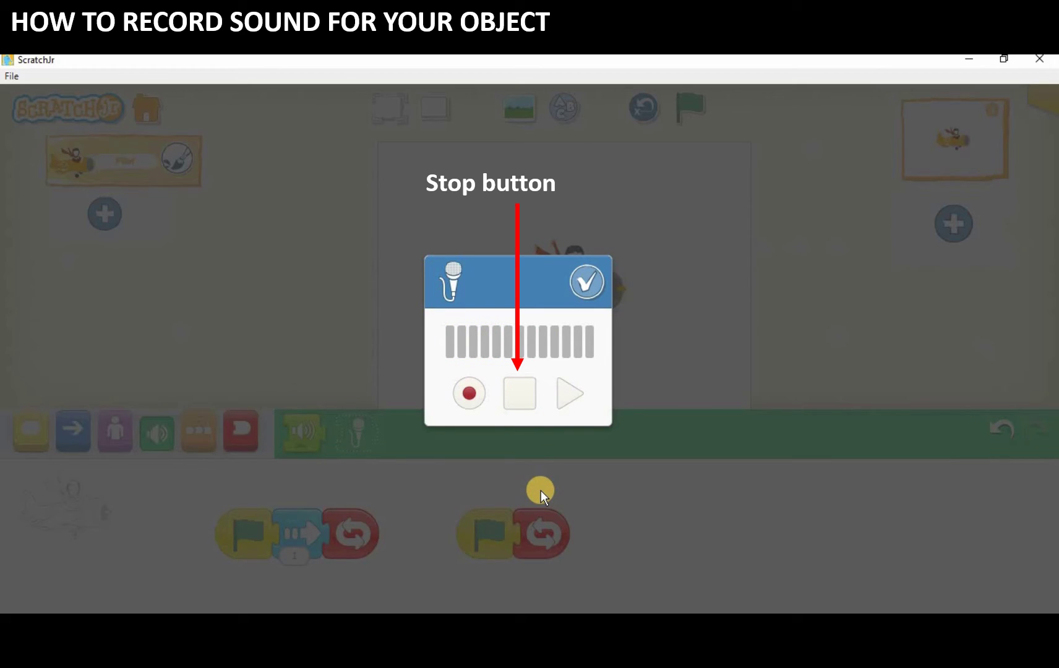
pyautogui.click(570, 393)
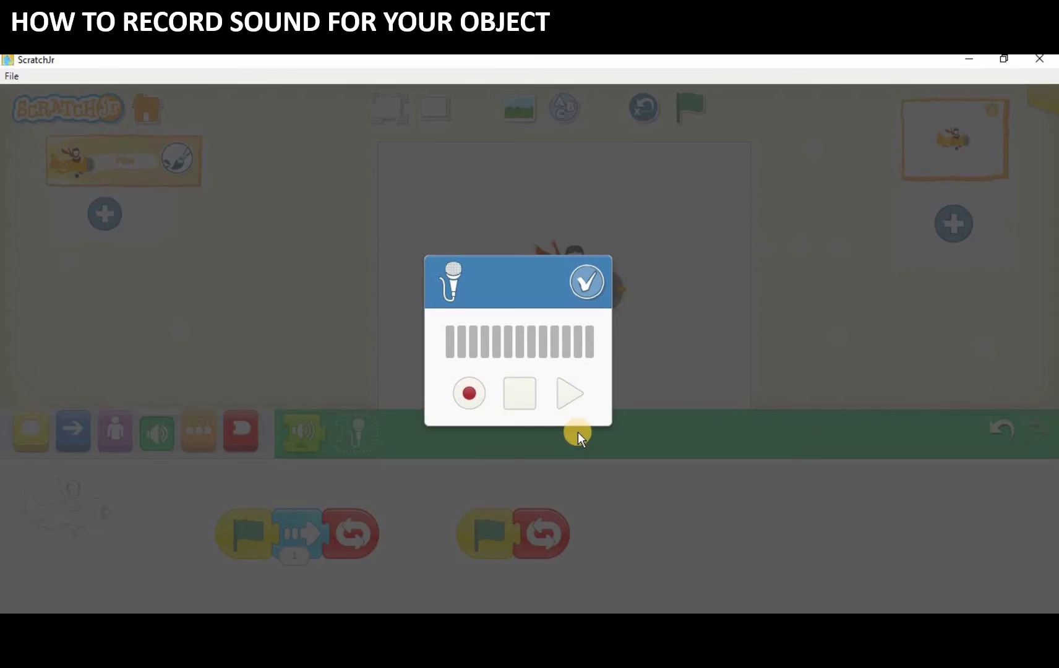
# Step: Save the recording, insert its sound block before Repeat Forever in the second script, and test it
pyautogui.click(586, 282)
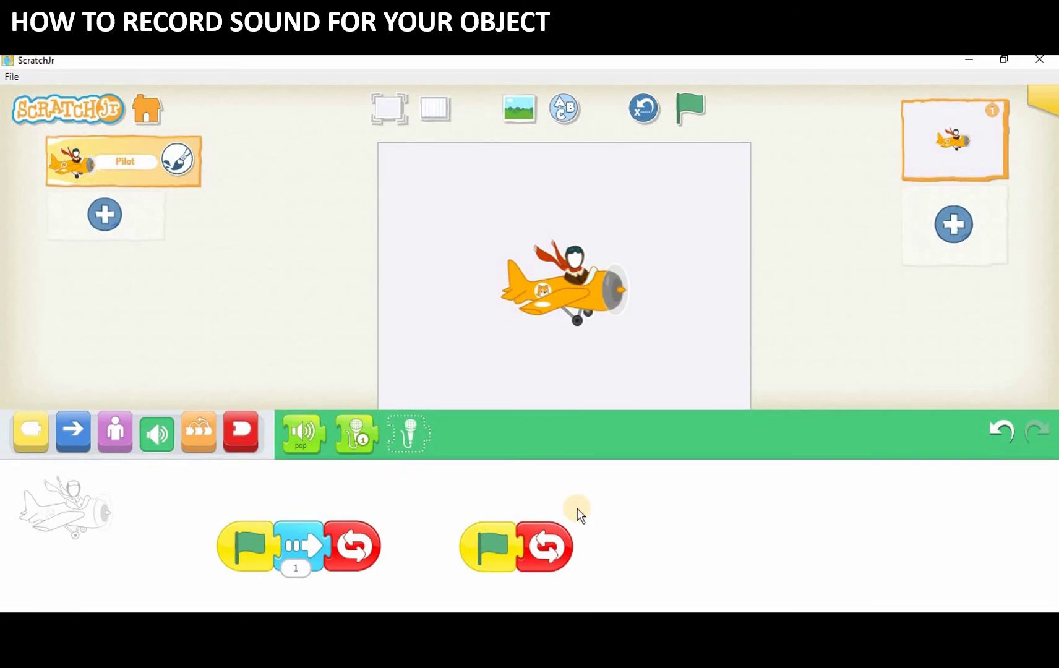
pyautogui.moveTo(358, 437)
pyautogui.mouseDown()
pyautogui.moveTo(523, 516)
pyautogui.moveTo(531, 535)
pyautogui.mouseUp()
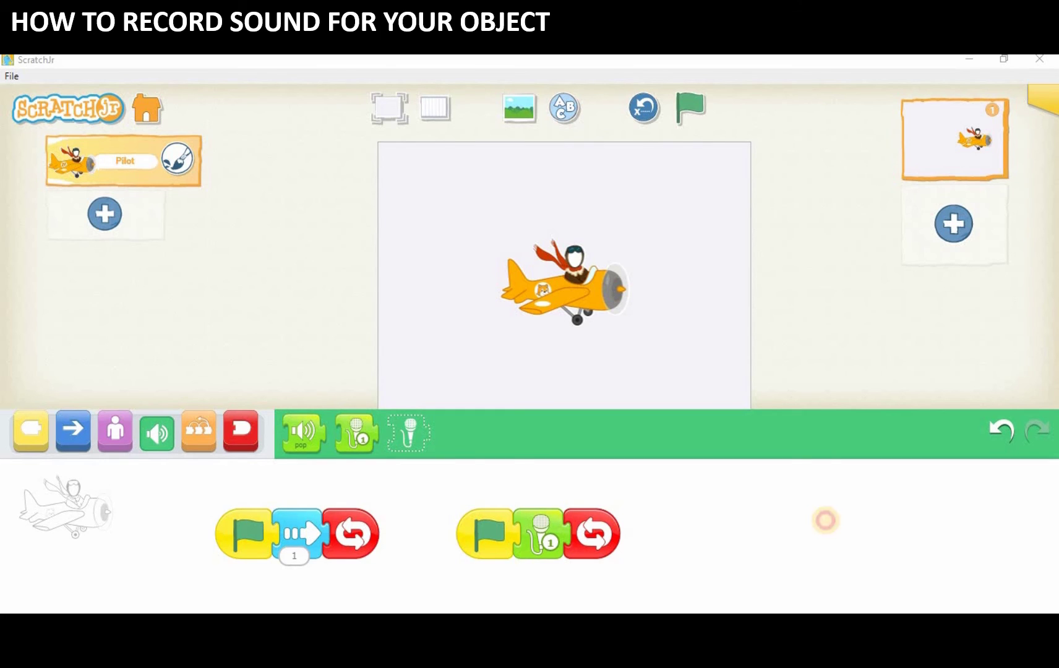
pyautogui.click(540, 525)
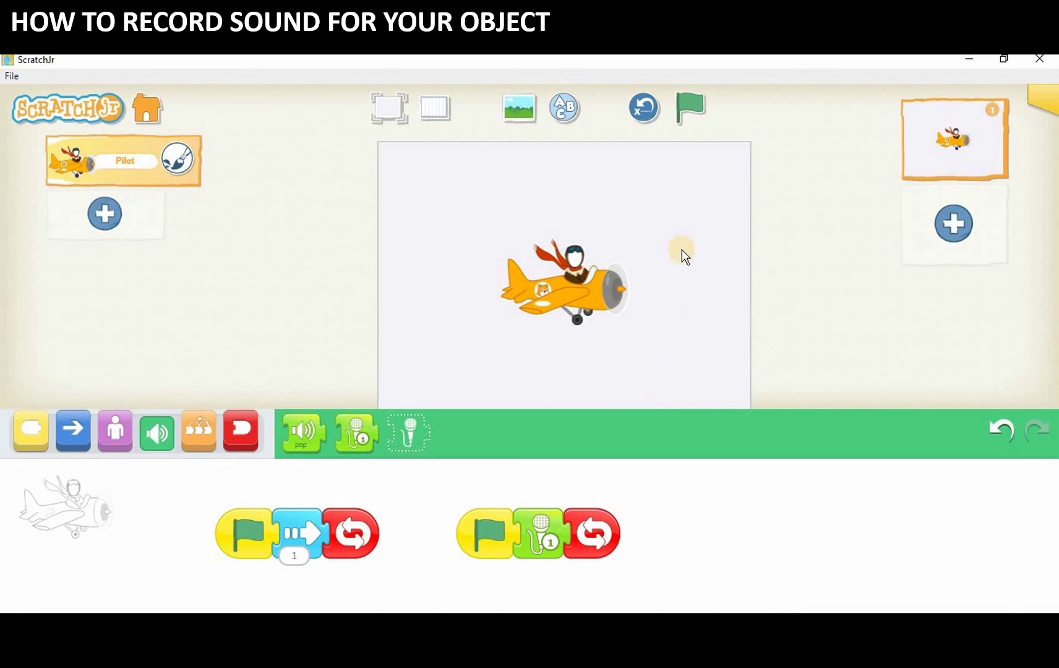
# Step: Run the project with the green flag, then stop it with the red stop sign
pyautogui.click(695, 105)
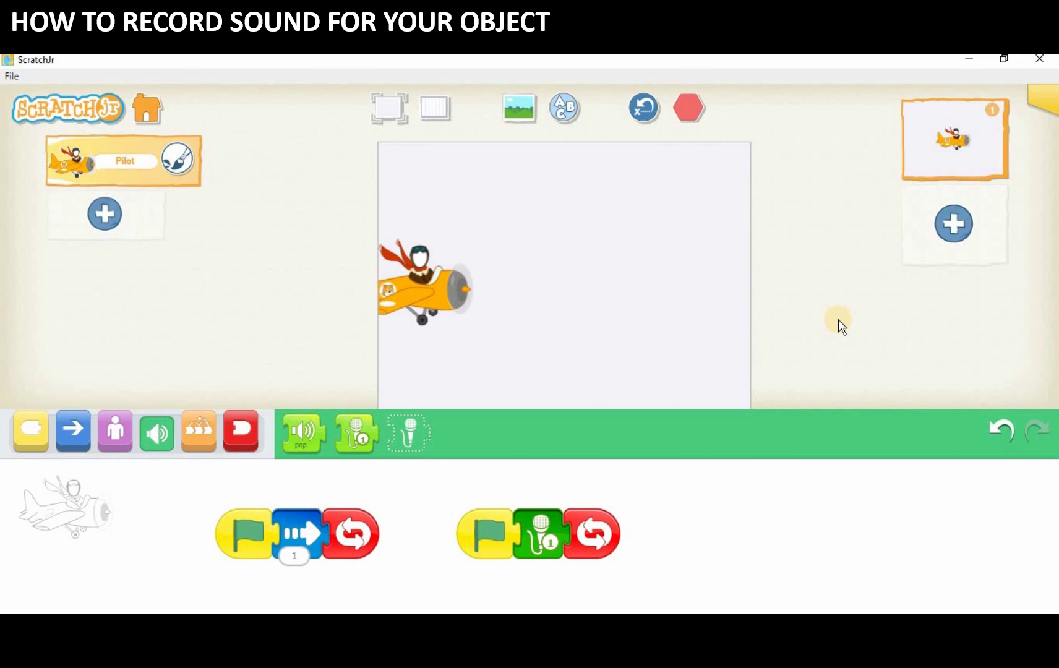
pyautogui.click(689, 108)
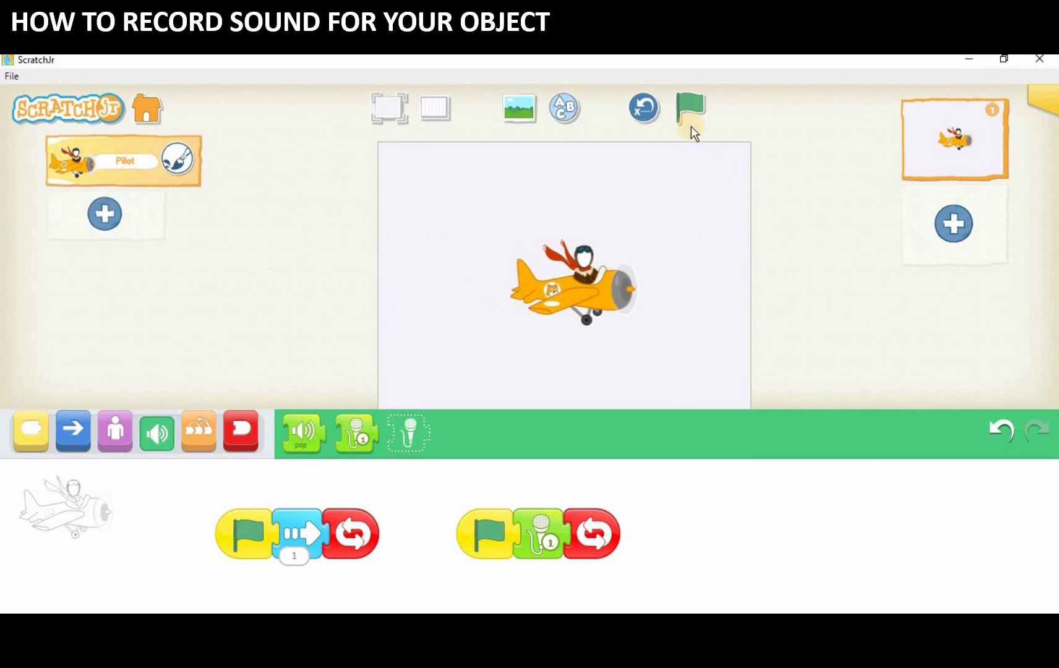